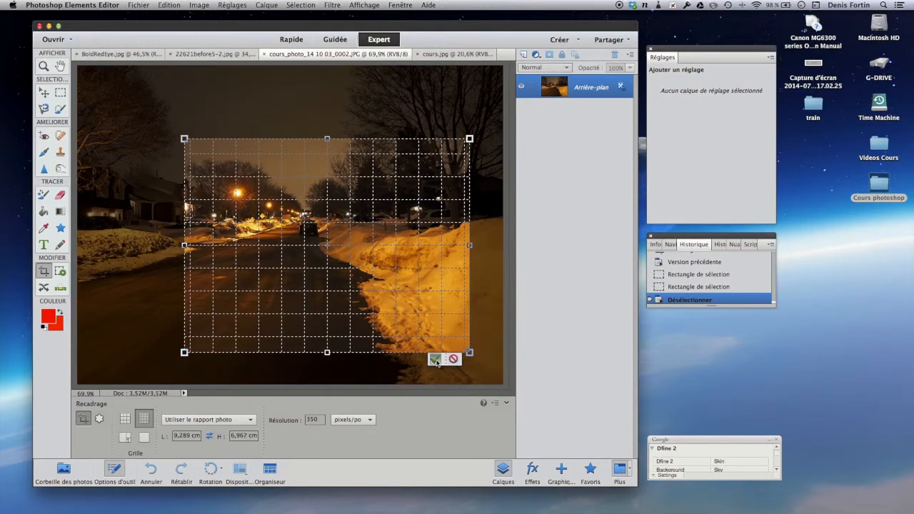
Apply the pending crop to the street photo, and cut it into a large heart shape with the Cookie Cutter tool
{"action": "left_click", "coordinate": [435, 360]}
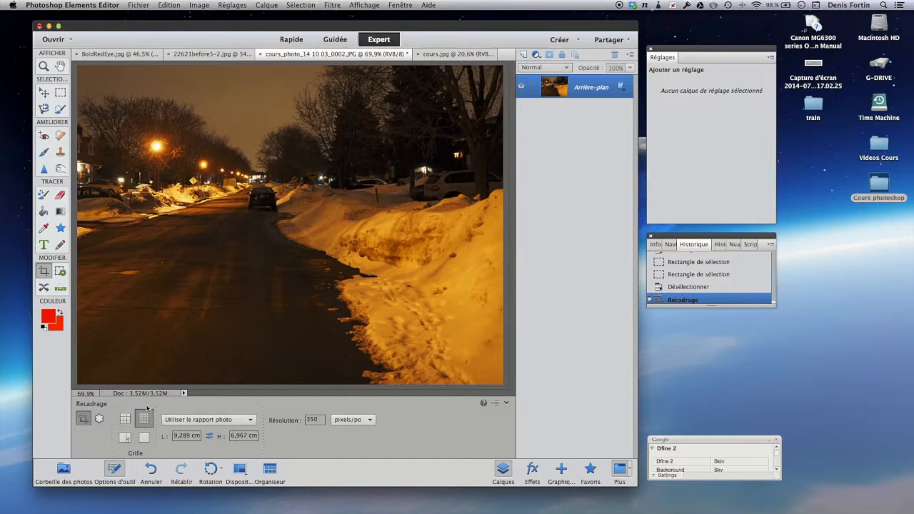
{"action": "left_click", "coordinate": [100, 420]}
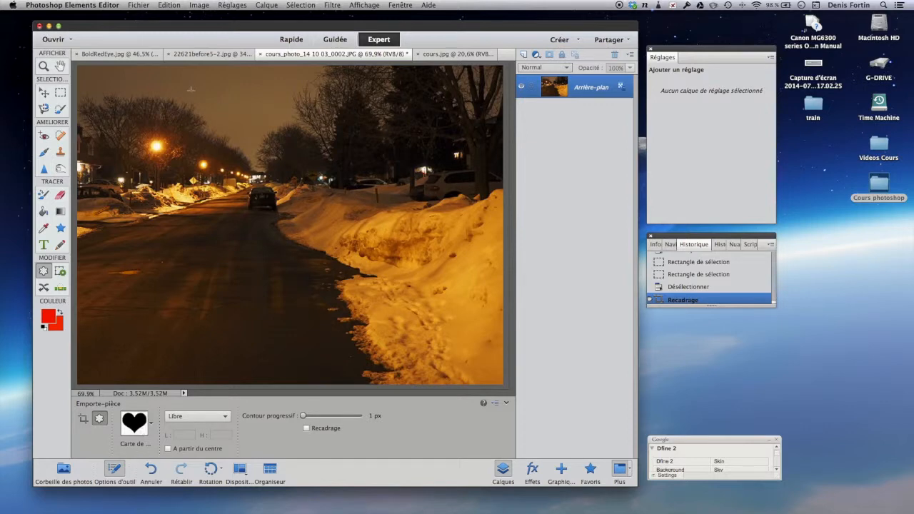
{"action": "left_click_drag", "start_coordinate": [189, 103], "coordinate": [486, 371]}
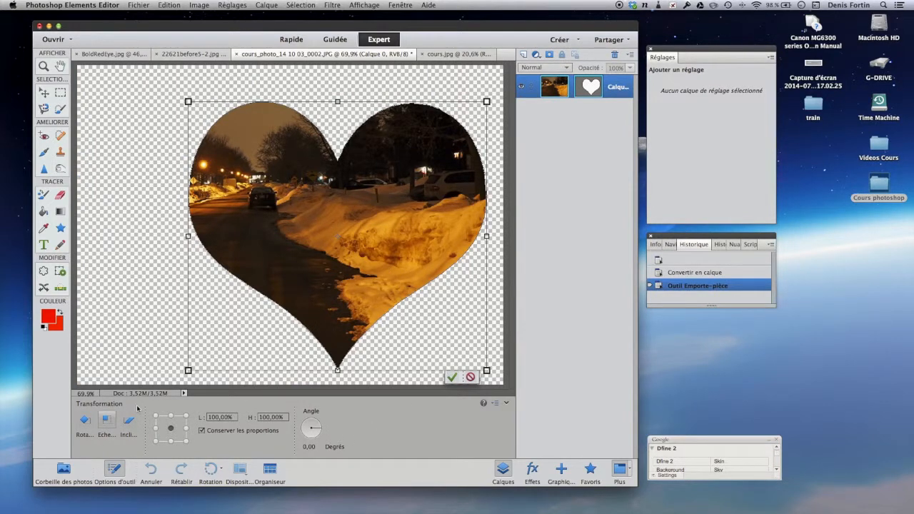
{"action": "left_click", "coordinate": [452, 377]}
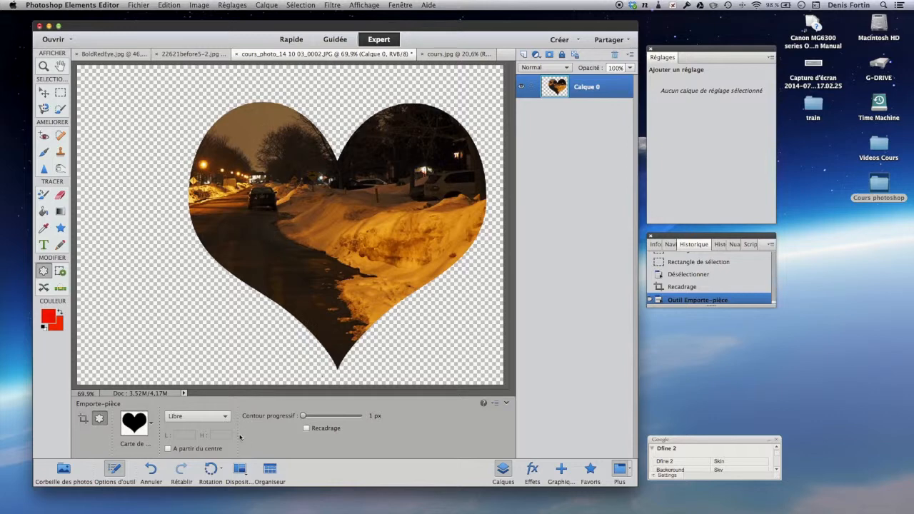
Check the Cookie Cutter's proportion options, and revert the street photo to its previous version
{"action": "left_click", "coordinate": [207, 419]}
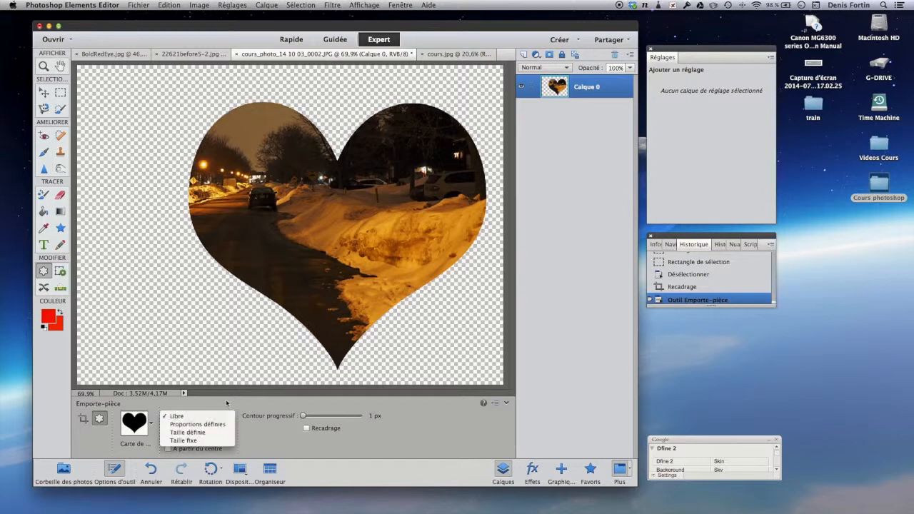
{"action": "left_click", "coordinate": [227, 402]}
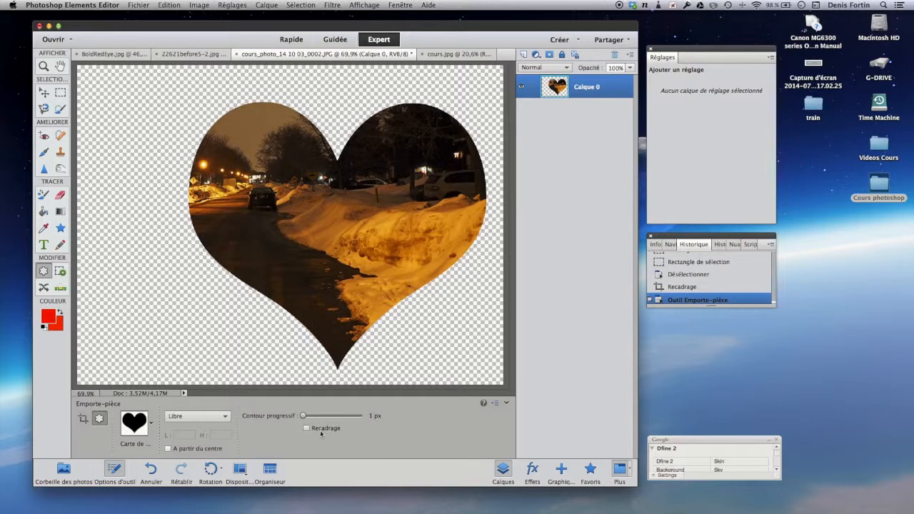
{"action": "left_click", "coordinate": [171, 5]}
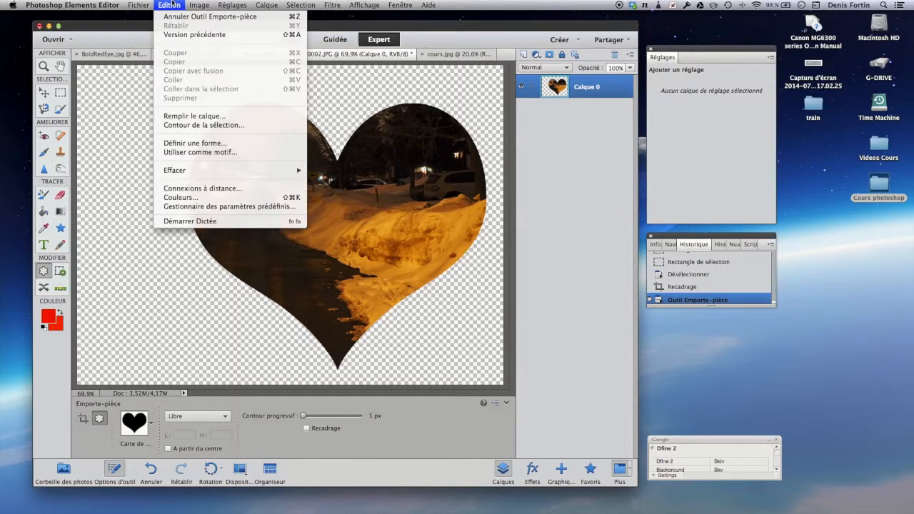
{"action": "left_click", "coordinate": [187, 35]}
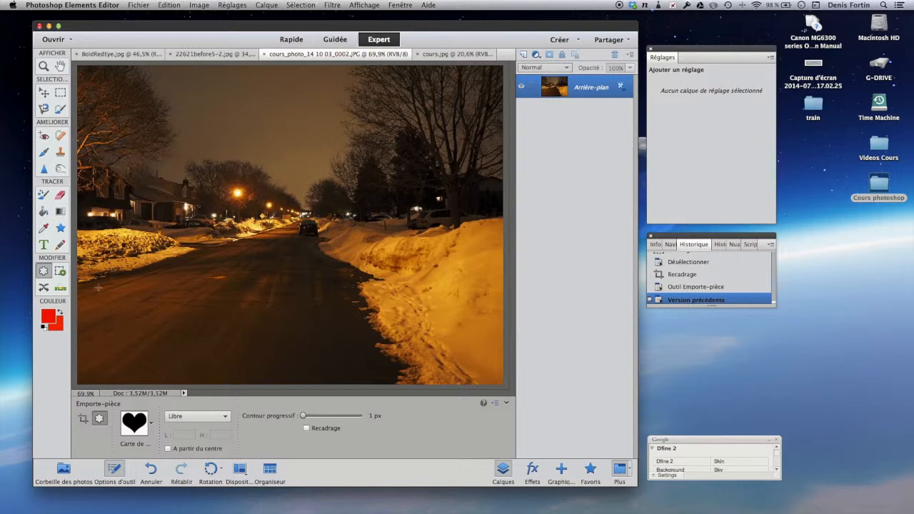
Mark the trees, houses and snowbanks of the street photo as protected with the Recompose tool
{"action": "left_click", "coordinate": [60, 271]}
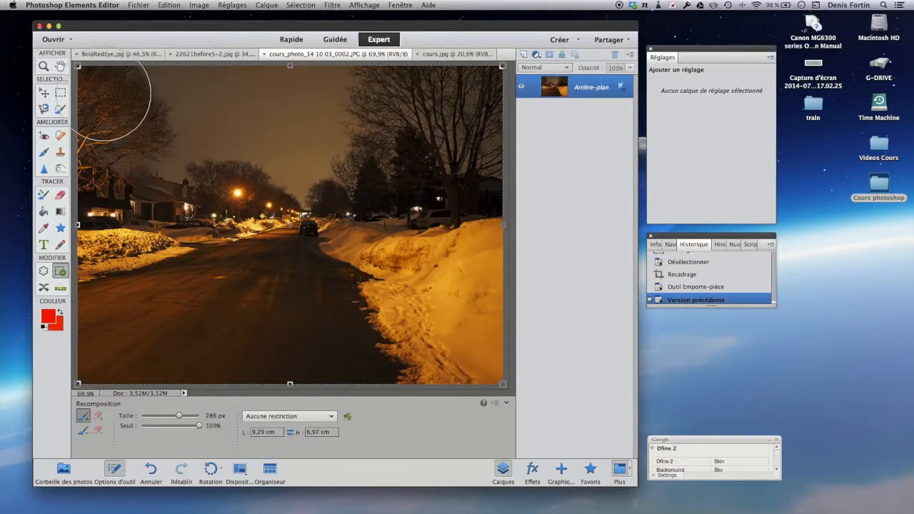
{"action": "left_click", "coordinate": [118, 105]}
{"action": "mouse_move", "coordinate": [118, 105]}
{"action": "left_mouse_down"}
{"action": "mouse_move", "coordinate": [126, 119]}
{"action": "mouse_move", "coordinate": [110, 196]}
{"action": "mouse_move", "coordinate": [97, 214]}
{"action": "mouse_move", "coordinate": [107, 232]}
{"action": "mouse_move", "coordinate": [107, 221]}
{"action": "mouse_move", "coordinate": [158, 204]}
{"action": "mouse_move", "coordinate": [93, 216]}
{"action": "mouse_move", "coordinate": [82, 236]}
{"action": "mouse_move", "coordinate": [58, 240]}
{"action": "mouse_move", "coordinate": [179, 194]}
{"action": "mouse_move", "coordinate": [275, 184]}
{"action": "mouse_move", "coordinate": [266, 177]}
{"action": "mouse_move", "coordinate": [362, 179]}
{"action": "mouse_move", "coordinate": [361, 205]}
{"action": "mouse_move", "coordinate": [408, 265]}
{"action": "mouse_move", "coordinate": [432, 330]}
{"action": "mouse_move", "coordinate": [472, 353]}
{"action": "mouse_move", "coordinate": [486, 135]}
{"action": "mouse_move", "coordinate": [477, 108]}
{"action": "mouse_move", "coordinate": [385, 92]}
{"action": "mouse_move", "coordinate": [434, 110]}
{"action": "mouse_move", "coordinate": [452, 228]}
{"action": "mouse_move", "coordinate": [408, 117]}
{"action": "mouse_move", "coordinate": [388, 106]}
{"action": "mouse_move", "coordinate": [383, 143]}
{"action": "left_mouse_up"}
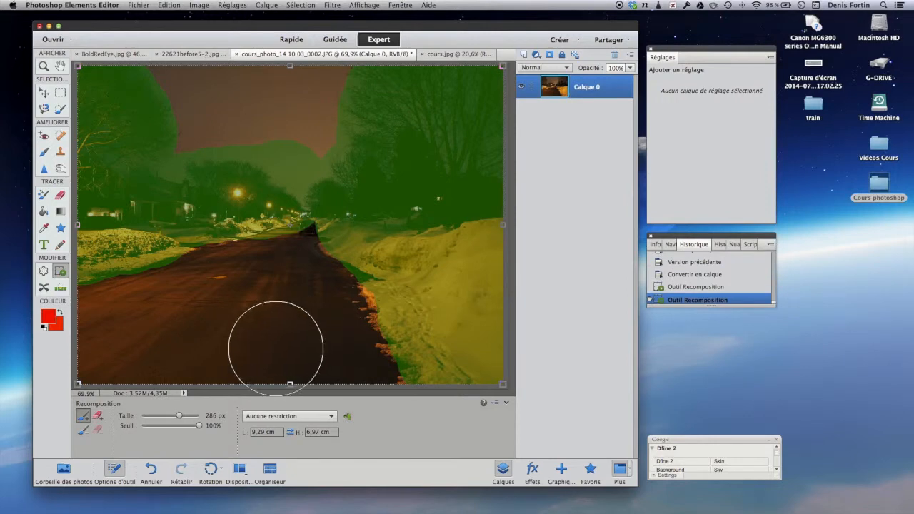
Mark the whole road for removal with the Recompose tool, reducing the brush to 63 px for the remaining areas
{"action": "left_click", "coordinate": [82, 429]}
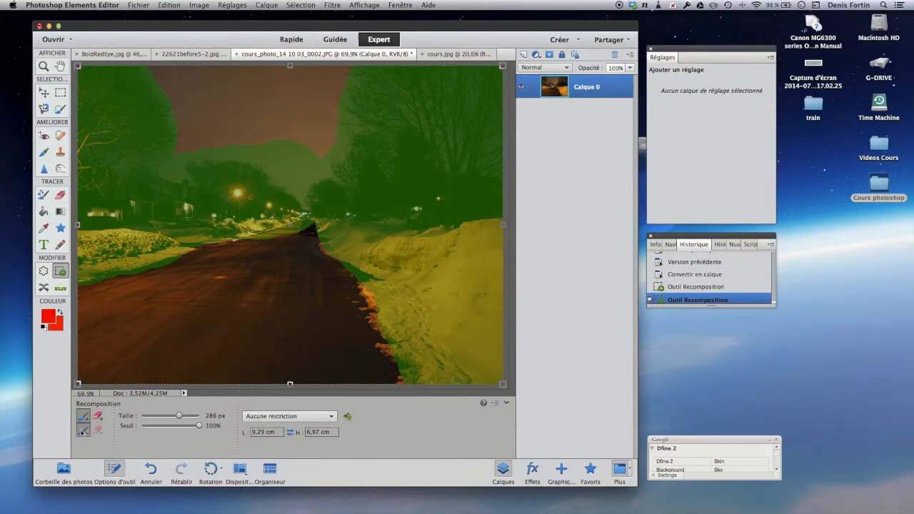
{"action": "mouse_move", "coordinate": [94, 333]}
{"action": "left_mouse_down"}
{"action": "mouse_move", "coordinate": [149, 306]}
{"action": "mouse_move", "coordinate": [245, 290]}
{"action": "left_mouse_up"}
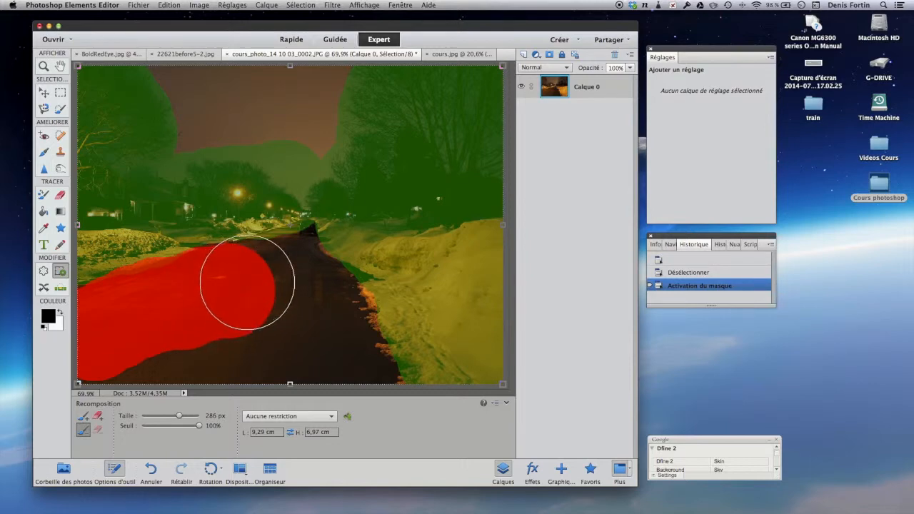
{"action": "left_click", "coordinate": [169, 420]}
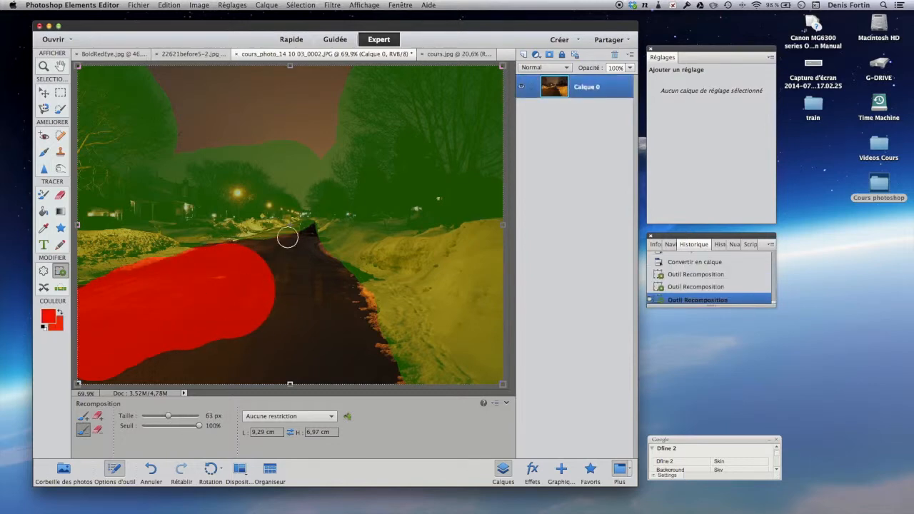
{"action": "key", "text": "d"}
{"action": "mouse_move", "coordinate": [247, 251]}
{"action": "left_mouse_down"}
{"action": "mouse_move", "coordinate": [307, 226]}
{"action": "mouse_move", "coordinate": [198, 258]}
{"action": "mouse_move", "coordinate": [205, 266]}
{"action": "mouse_move", "coordinate": [298, 238]}
{"action": "mouse_move", "coordinate": [303, 223]}
{"action": "mouse_move", "coordinate": [355, 296]}
{"action": "mouse_move", "coordinate": [382, 386]}
{"action": "mouse_move", "coordinate": [387, 357]}
{"action": "mouse_move", "coordinate": [389, 379]}
{"action": "mouse_move", "coordinate": [350, 346]}
{"action": "mouse_move", "coordinate": [372, 379]}
{"action": "mouse_move", "coordinate": [223, 387]}
{"action": "mouse_move", "coordinate": [143, 375]}
{"action": "mouse_move", "coordinate": [87, 379]}
{"action": "mouse_move", "coordinate": [252, 349]}
{"action": "mouse_move", "coordinate": [355, 351]}
{"action": "mouse_move", "coordinate": [297, 372]}
{"action": "mouse_move", "coordinate": [204, 367]}
{"action": "mouse_move", "coordinate": [166, 376]}
{"action": "mouse_move", "coordinate": [280, 360]}
{"action": "mouse_move", "coordinate": [339, 364]}
{"action": "mouse_move", "coordinate": [362, 350]}
{"action": "mouse_move", "coordinate": [304, 247]}
{"action": "mouse_move", "coordinate": [347, 339]}
{"action": "mouse_move", "coordinate": [342, 299]}
{"action": "mouse_move", "coordinate": [320, 275]}
{"action": "mouse_move", "coordinate": [297, 255]}
{"action": "mouse_move", "coordinate": [267, 256]}
{"action": "mouse_move", "coordinate": [247, 267]}
{"action": "mouse_move", "coordinate": [230, 364]}
{"action": "mouse_move", "coordinate": [226, 348]}
{"action": "mouse_move", "coordinate": [144, 359]}
{"action": "mouse_move", "coordinate": [312, 336]}
{"action": "mouse_move", "coordinate": [289, 330]}
{"action": "mouse_move", "coordinate": [317, 320]}
{"action": "mouse_move", "coordinate": [260, 321]}
{"action": "mouse_move", "coordinate": [298, 286]}
{"action": "mouse_move", "coordinate": [291, 271]}
{"action": "mouse_move", "coordinate": [265, 279]}
{"action": "left_mouse_up"}
Refine the protected area along the treetops by erasing its overlap with the sky and repainting the missing tree parts
{"action": "left_click", "coordinate": [98, 416]}
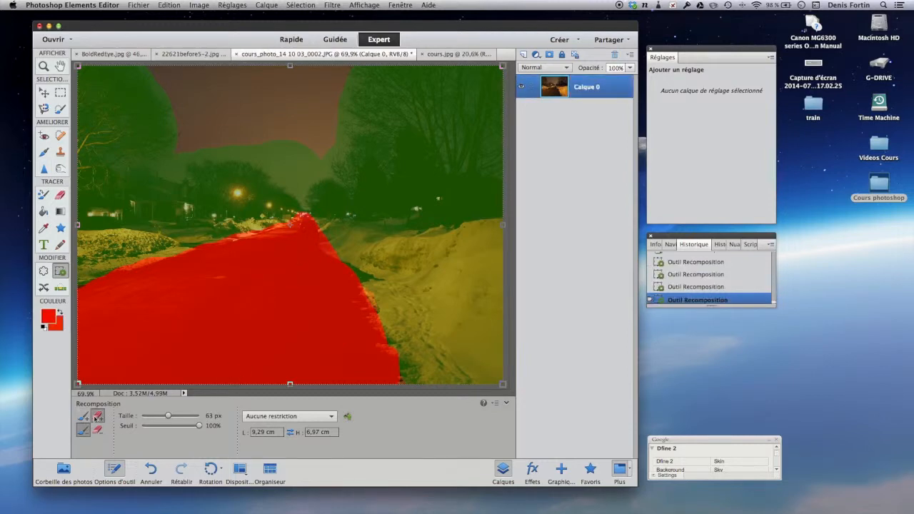
{"action": "left_click", "coordinate": [277, 161]}
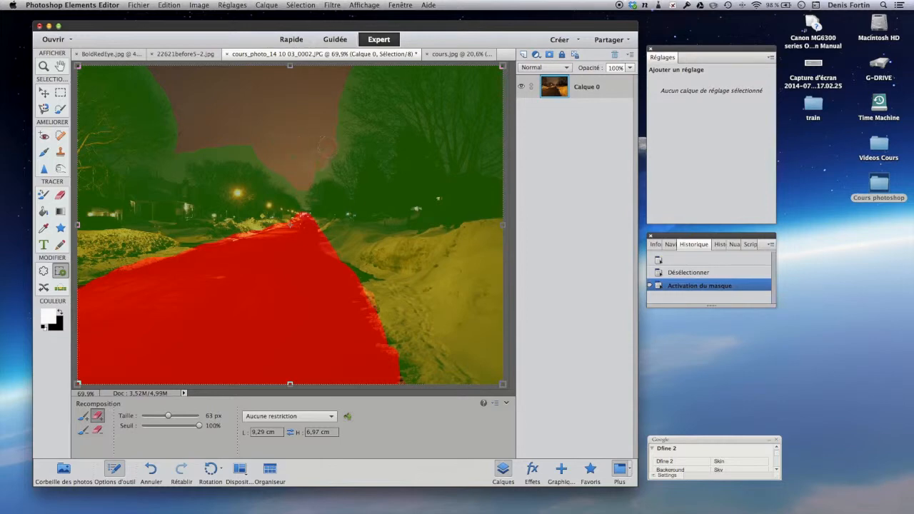
{"action": "left_click_drag", "start_coordinate": [261, 160], "coordinate": [218, 145]}
{"action": "left_click", "coordinate": [83, 417]}
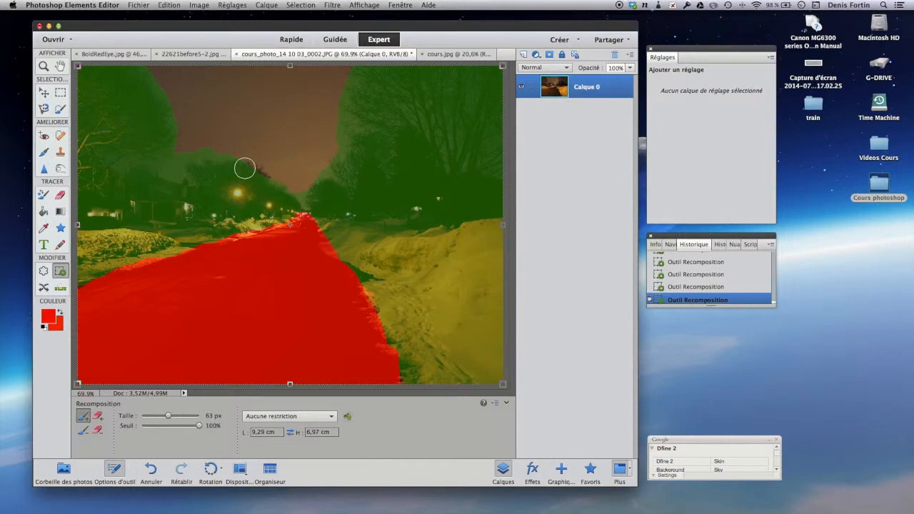
{"action": "key", "text": "q"}
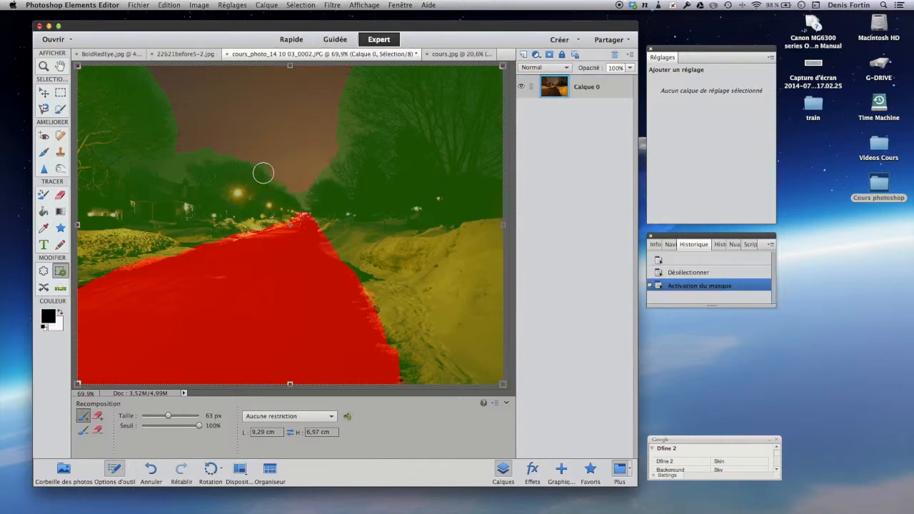
{"action": "key", "text": "q"}
{"action": "left_click", "coordinate": [98, 416]}
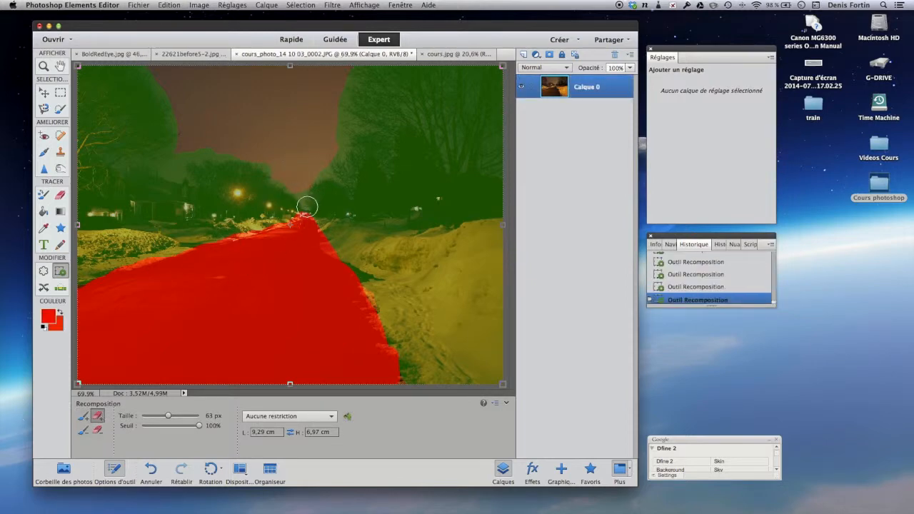
{"action": "left_click", "coordinate": [83, 415]}
{"action": "left_click", "coordinate": [289, 202]}
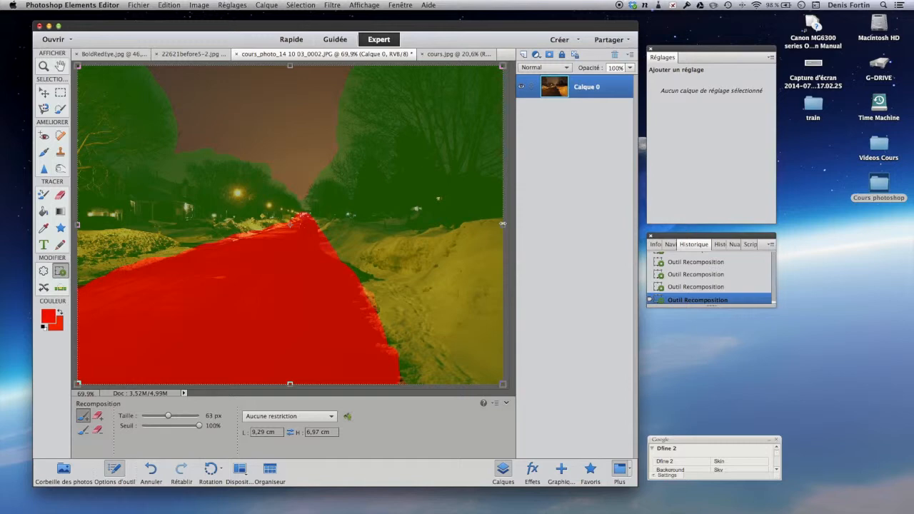
Recompose the street photo to a width of 6.63 cm, and revert it to its previous version
{"action": "left_click_drag", "start_coordinate": [503, 224], "coordinate": [380, 224]}
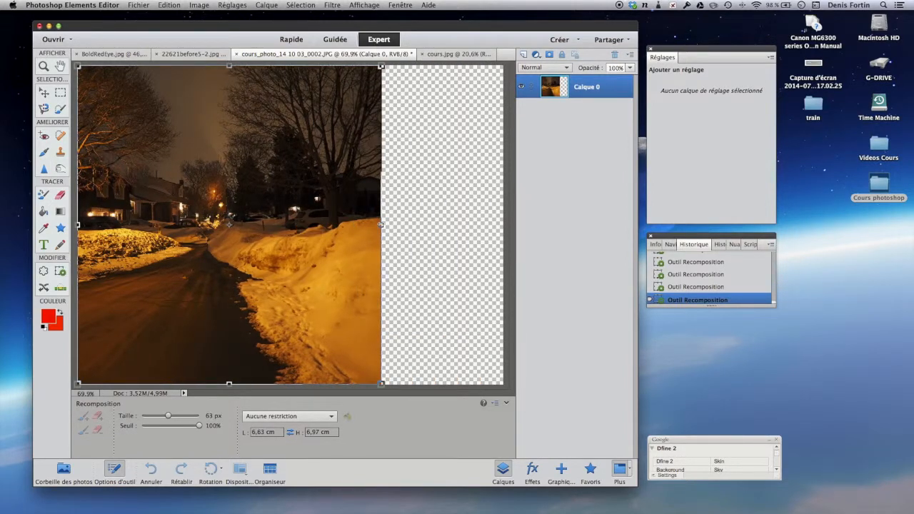
{"action": "left_click_drag", "start_coordinate": [381, 225], "coordinate": [380, 224]}
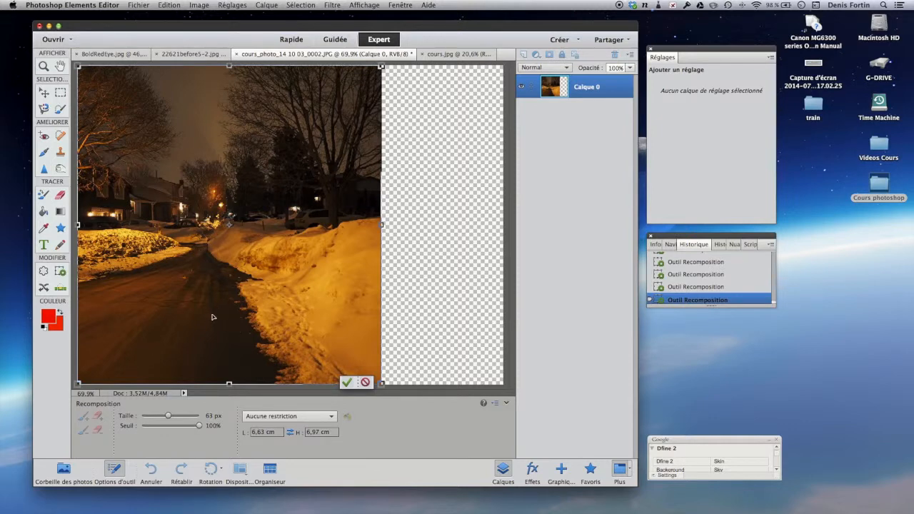
{"action": "left_click", "coordinate": [347, 384]}
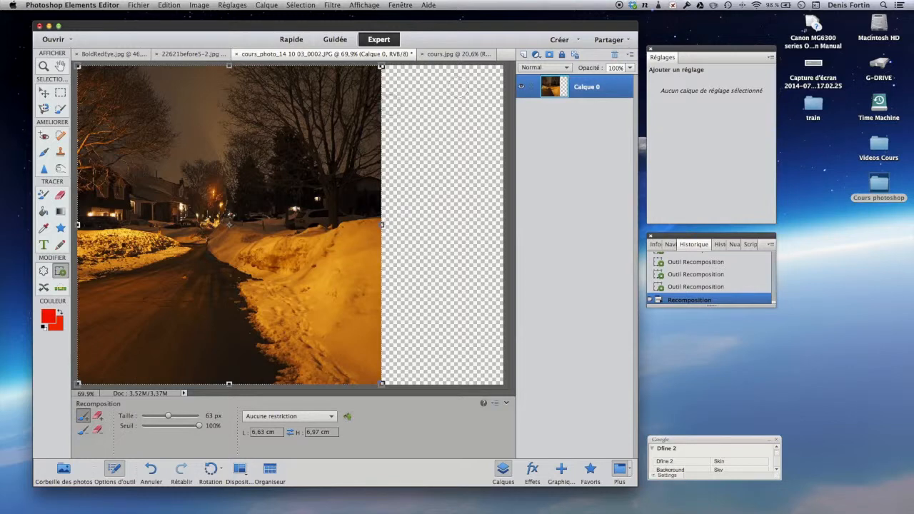
{"action": "left_click", "coordinate": [171, 4]}
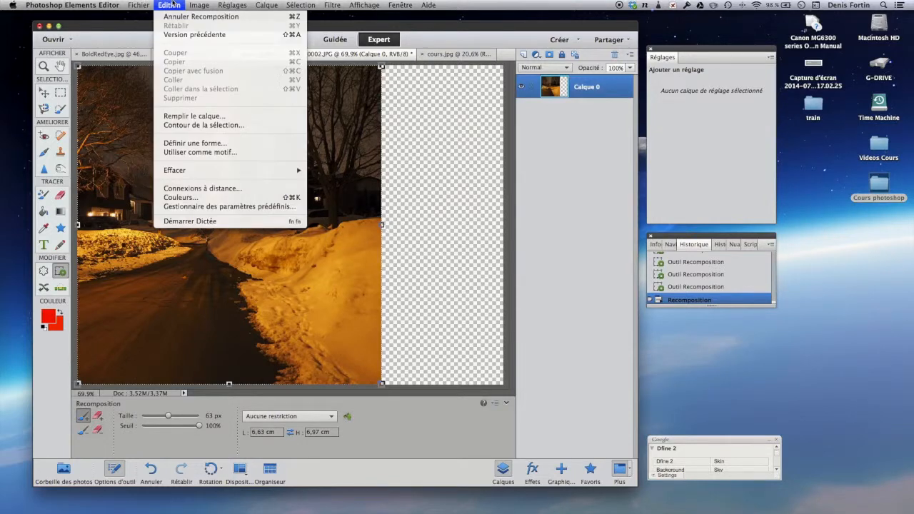
{"action": "left_click", "coordinate": [191, 34]}
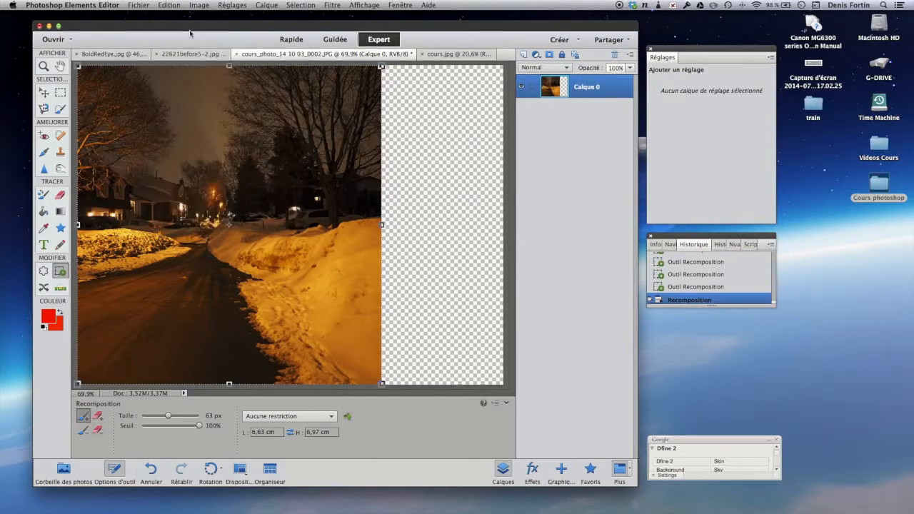
Outline the lighthouse in cours.jpg with the Content-Aware Move tool, and extend the selection at its base in Addition mode
{"action": "left_click", "coordinate": [44, 288]}
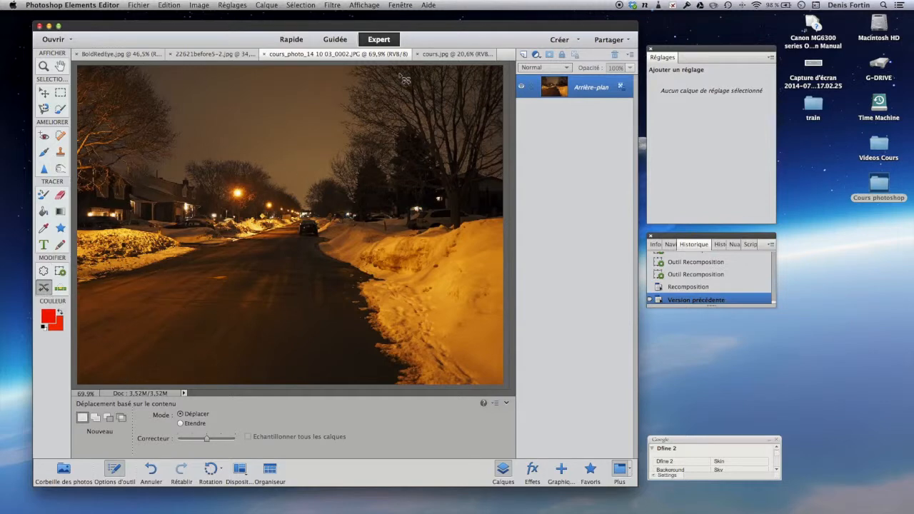
{"action": "left_click", "coordinate": [454, 54]}
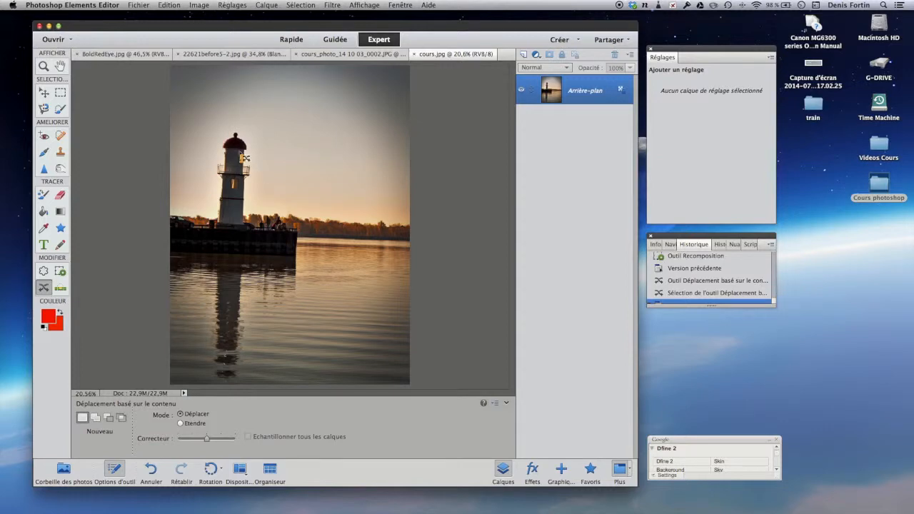
{"action": "mouse_move", "coordinate": [230, 130]}
{"action": "left_mouse_down"}
{"action": "mouse_move", "coordinate": [215, 167]}
{"action": "mouse_move", "coordinate": [215, 198]}
{"action": "mouse_move", "coordinate": [222, 233]}
{"action": "mouse_move", "coordinate": [240, 235]}
{"action": "mouse_move", "coordinate": [250, 233]}
{"action": "mouse_move", "coordinate": [253, 188]}
{"action": "mouse_move", "coordinate": [264, 173]}
{"action": "mouse_move", "coordinate": [252, 138]}
{"action": "mouse_move", "coordinate": [235, 133]}
{"action": "left_mouse_up"}
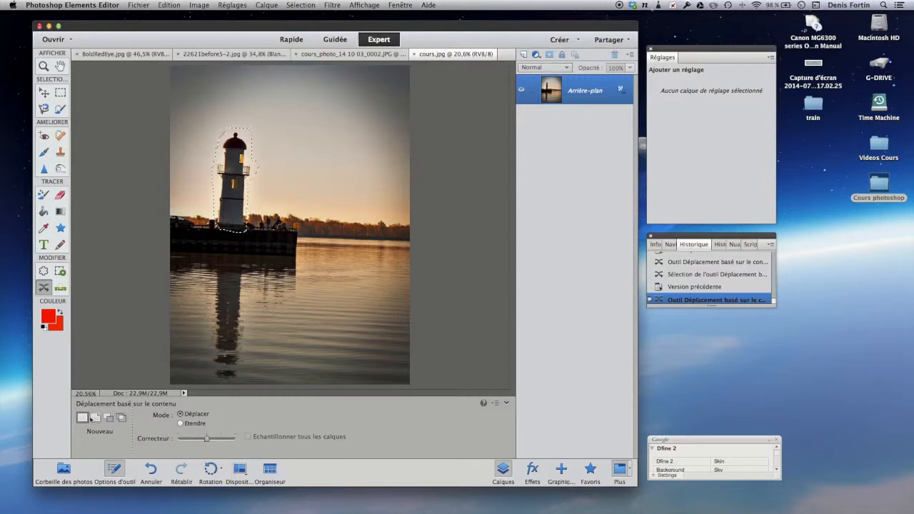
{"action": "left_click", "coordinate": [95, 417]}
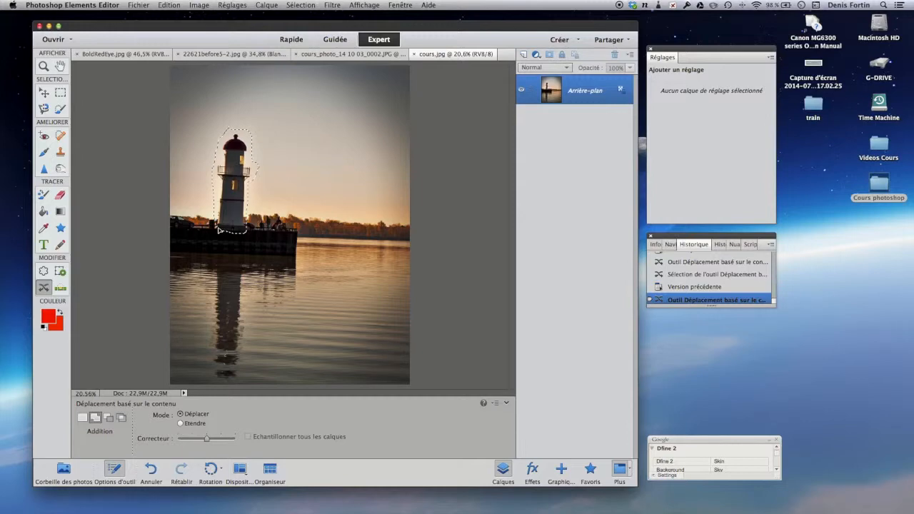
{"action": "left_click_drag", "start_coordinate": [219, 230], "coordinate": [222, 244]}
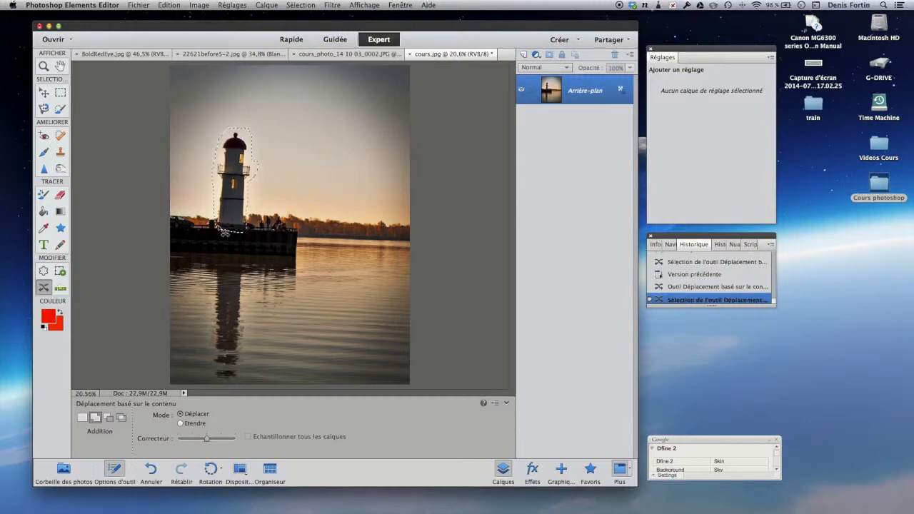
Move the selected lighthouse right along the pier to just before its end, and deselect it
{"action": "left_click_drag", "start_coordinate": [225, 232], "coordinate": [272, 229]}
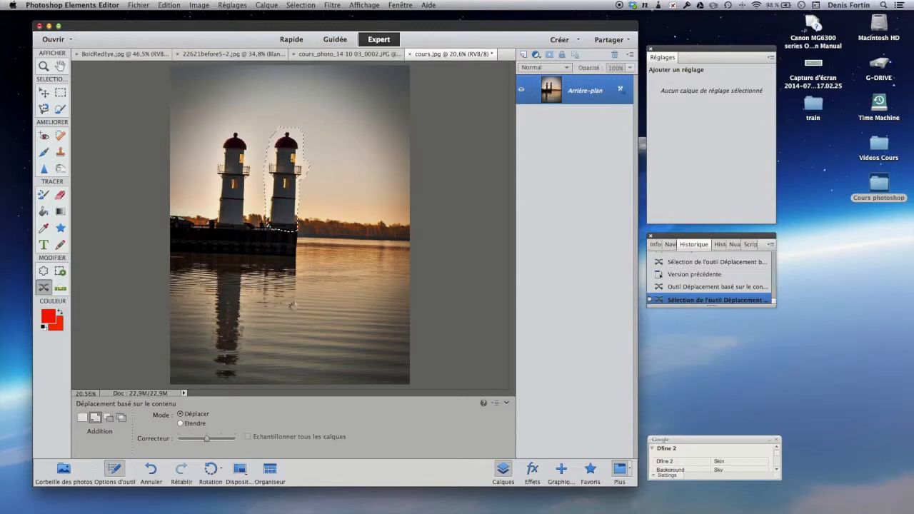
{"action": "key", "text": "Return"}
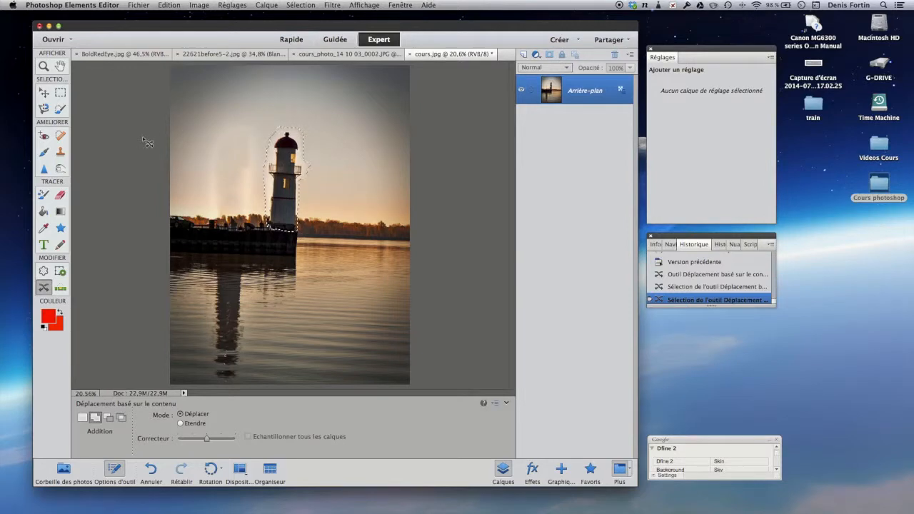
{"action": "left_click", "coordinate": [43, 272]}
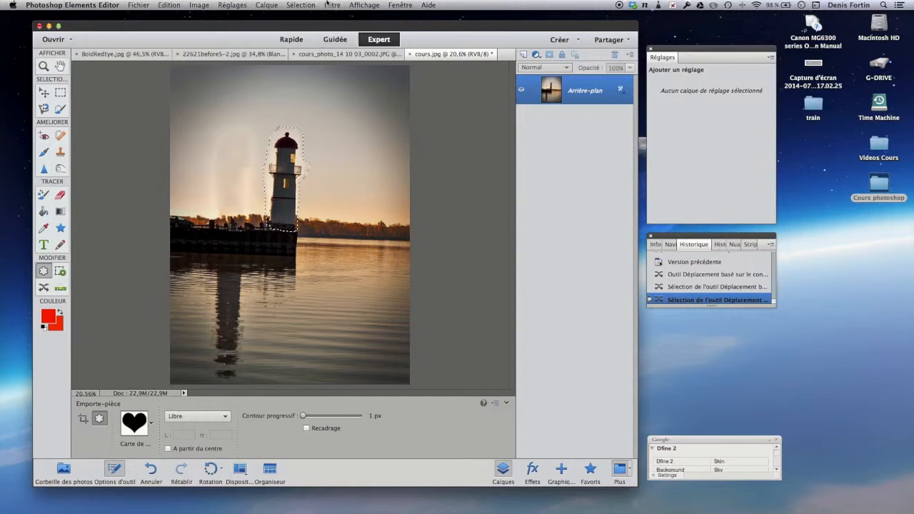
{"action": "left_click", "coordinate": [301, 5]}
{"action": "left_click", "coordinate": [314, 26]}
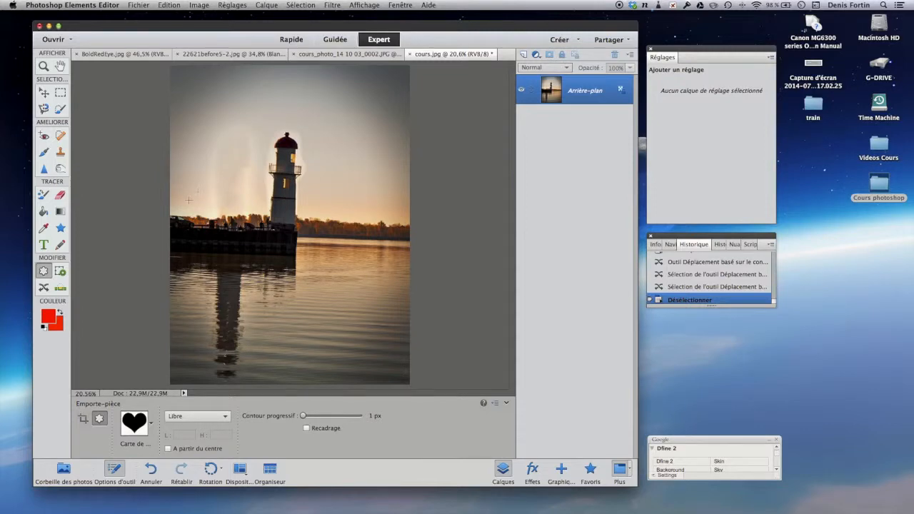
Retouch the sky beside the moved lighthouse with a 681 px content-aware Spot Healing Brush, and revert cours.jpg to its previous version
{"action": "left_click", "coordinate": [63, 137]}
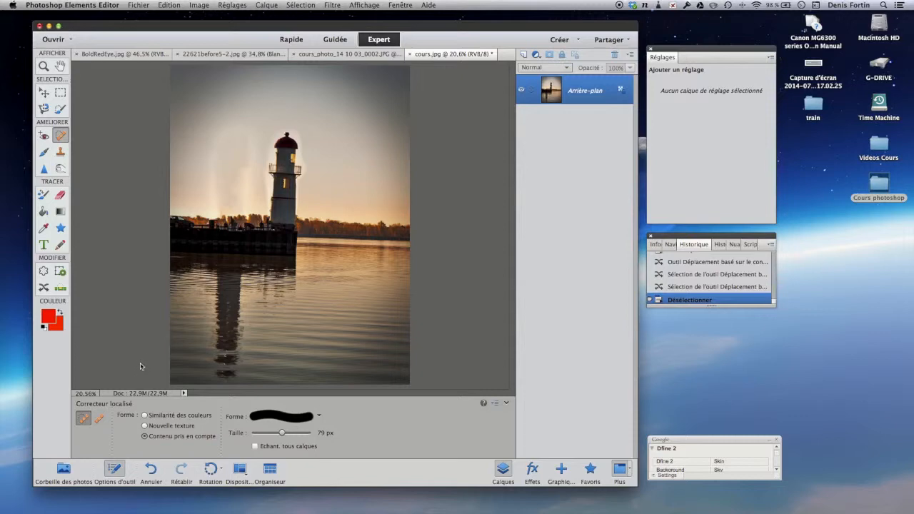
{"action": "left_click", "coordinate": [144, 436]}
{"action": "left_click_drag", "start_coordinate": [282, 432], "coordinate": [293, 432]}
{"action": "left_click", "coordinate": [218, 180]}
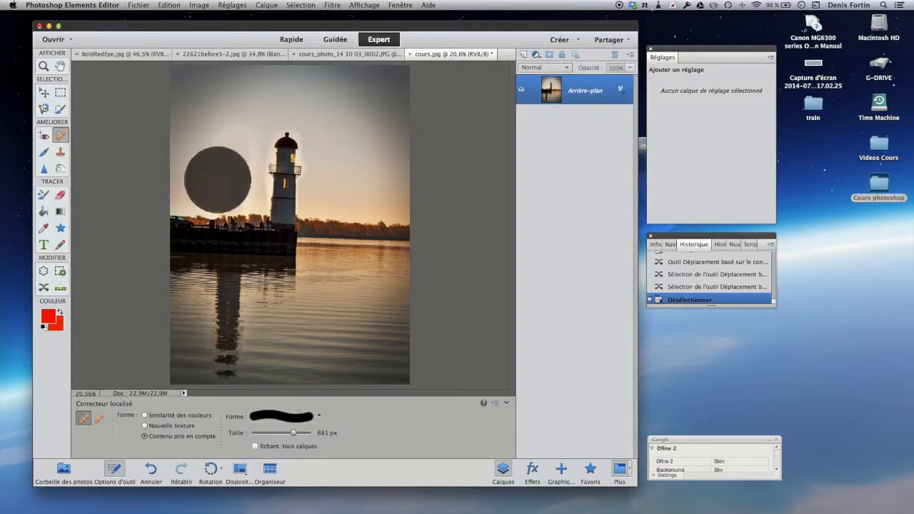
{"action": "left_click", "coordinate": [225, 151]}
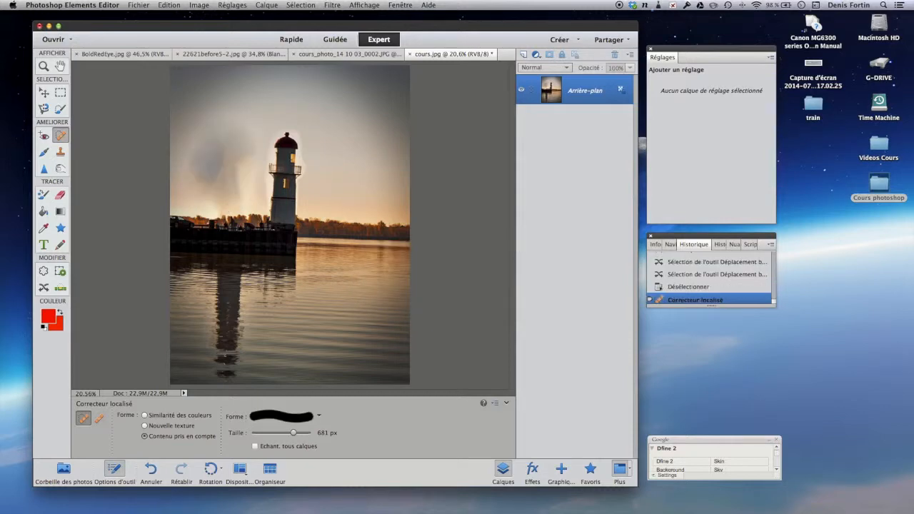
{"action": "left_click", "coordinate": [169, 5]}
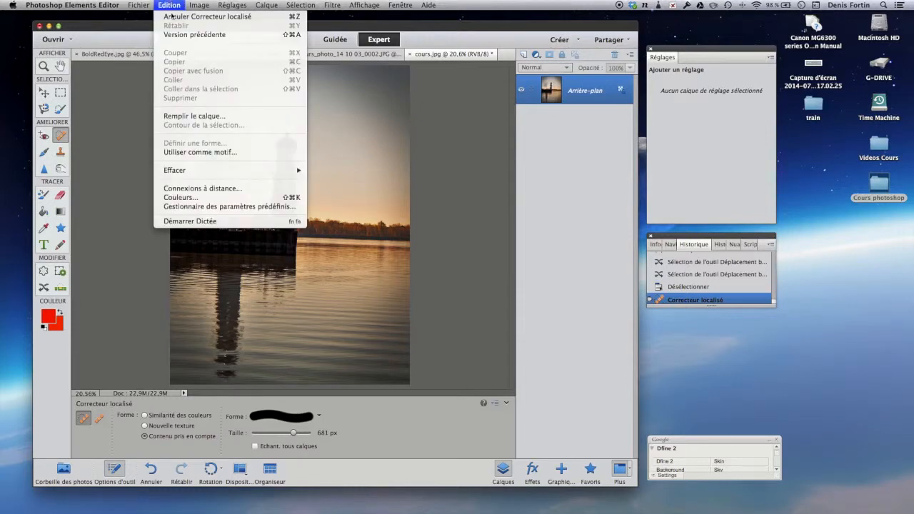
{"action": "left_click", "coordinate": [174, 37]}
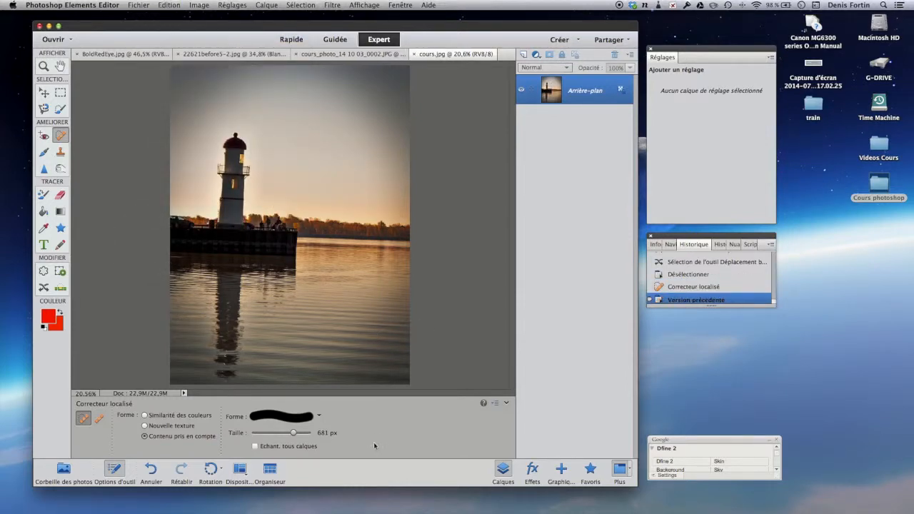
Outline the bright spot on the road in the street photo with Content-Aware Move, shift it down and left, and deselect it
{"action": "left_click", "coordinate": [382, 53]}
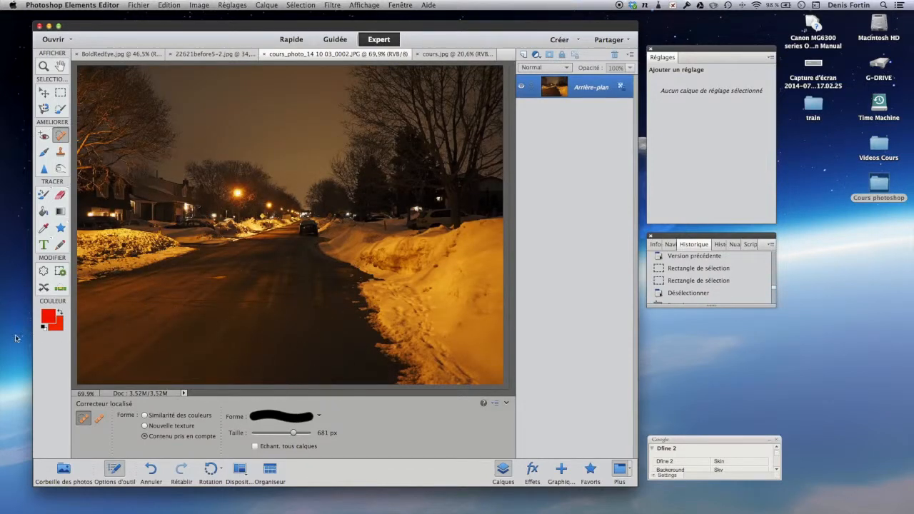
{"action": "left_click", "coordinate": [43, 287]}
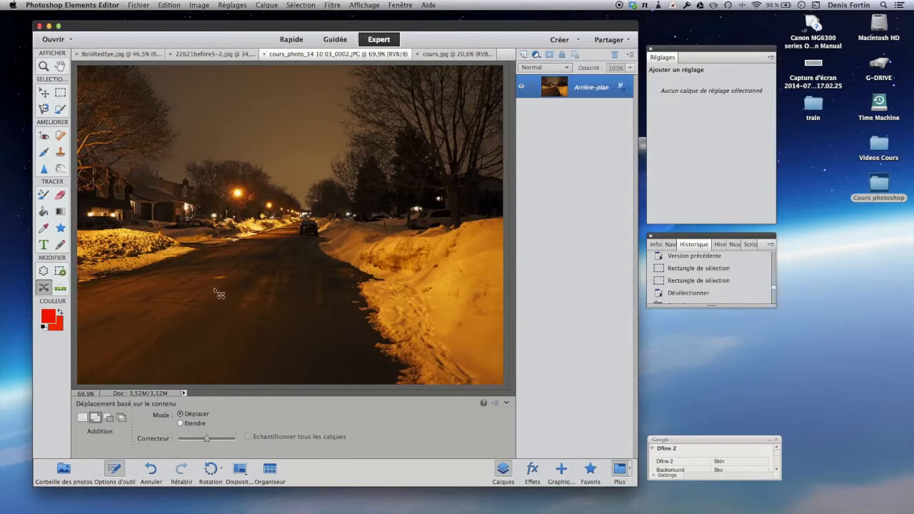
{"action": "mouse_move", "coordinate": [228, 276]}
{"action": "left_mouse_down"}
{"action": "mouse_move", "coordinate": [203, 277]}
{"action": "mouse_move", "coordinate": [216, 290]}
{"action": "mouse_move", "coordinate": [230, 278]}
{"action": "left_mouse_up"}
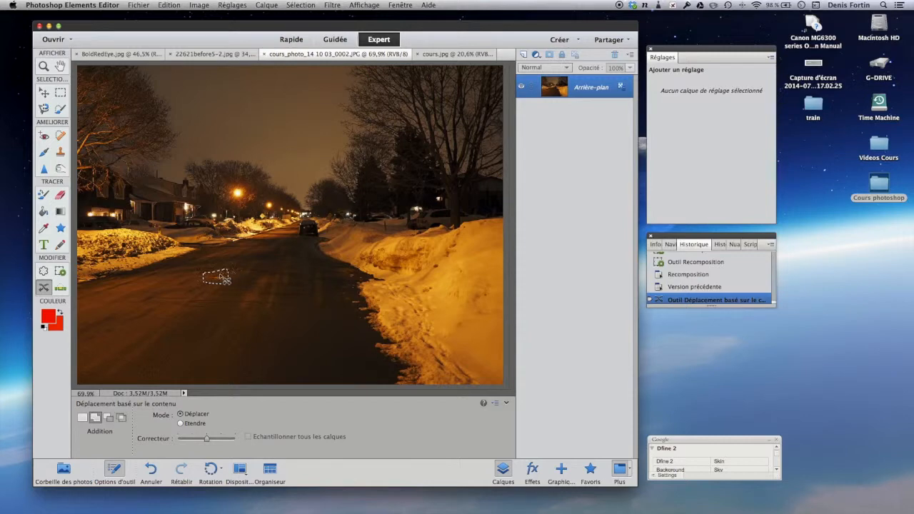
{"action": "left_click_drag", "start_coordinate": [222, 280], "coordinate": [188, 309]}
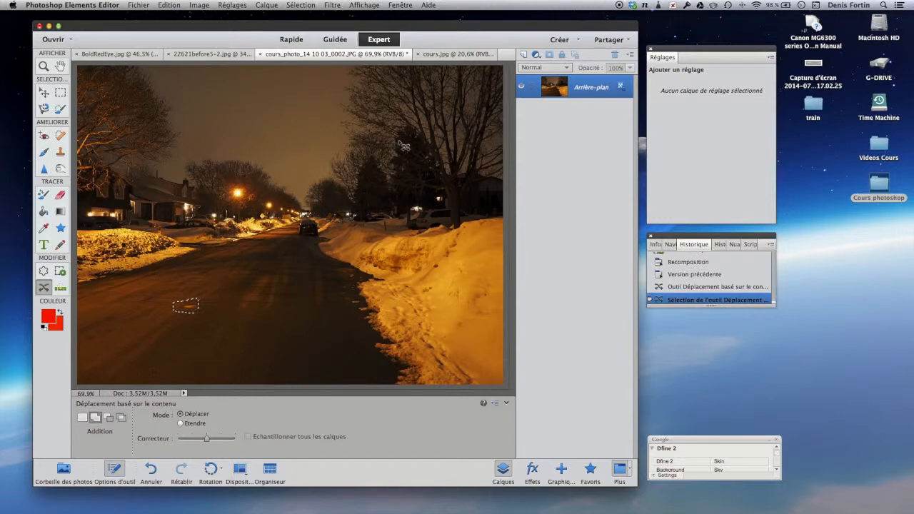
{"action": "left_click", "coordinate": [312, 6]}
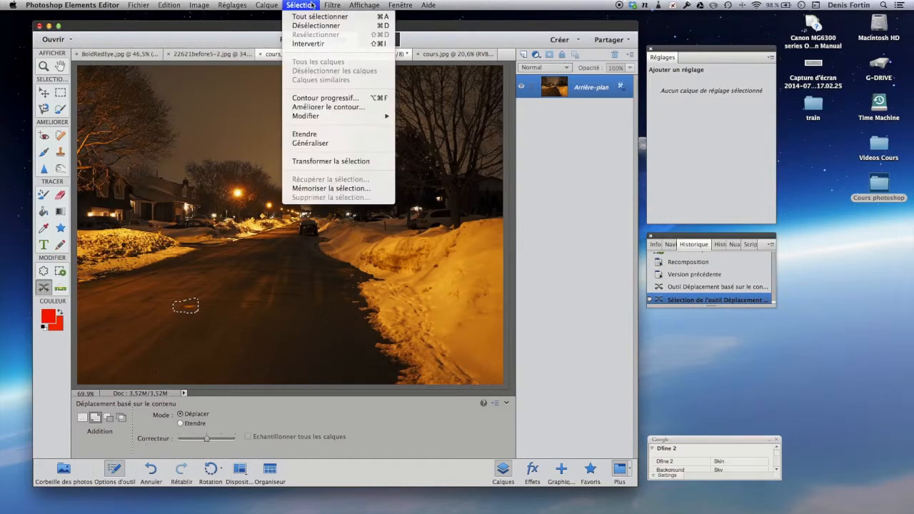
{"action": "left_click", "coordinate": [316, 26]}
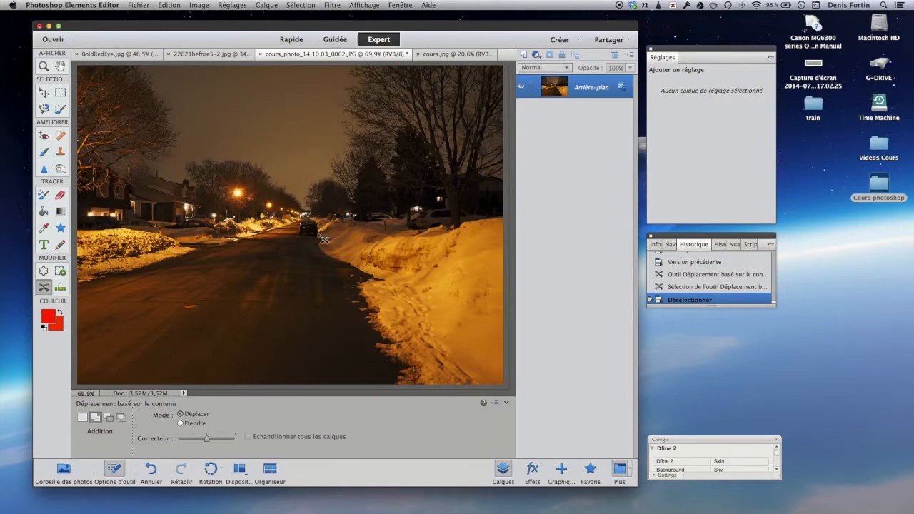
Outline the car on the road, move it slightly nearer to the foreground with Content-Aware Move, and deselect it
{"action": "mouse_move", "coordinate": [312, 222]}
{"action": "left_mouse_down"}
{"action": "mouse_move", "coordinate": [299, 224]}
{"action": "mouse_move", "coordinate": [310, 245]}
{"action": "mouse_move", "coordinate": [321, 241]}
{"action": "mouse_move", "coordinate": [321, 229]}
{"action": "mouse_move", "coordinate": [308, 257]}
{"action": "mouse_move", "coordinate": [312, 246]}
{"action": "left_mouse_up"}
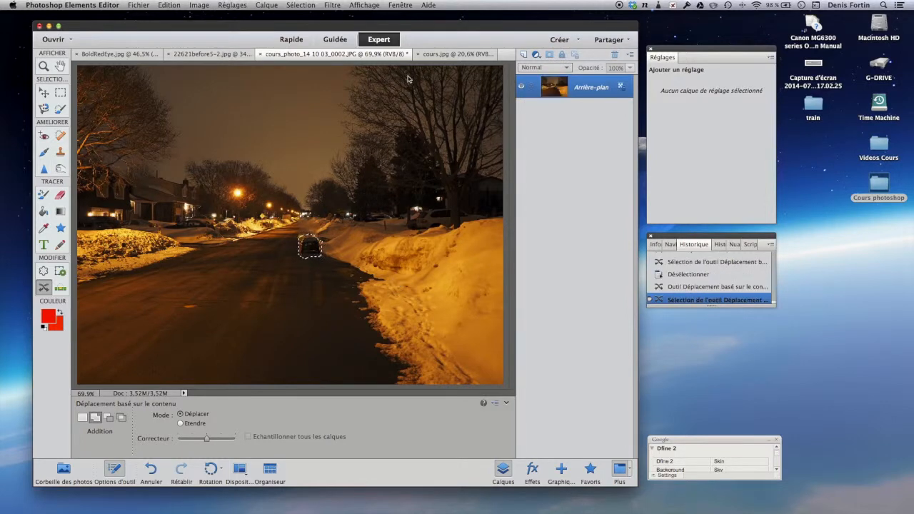
{"action": "left_click", "coordinate": [303, 4]}
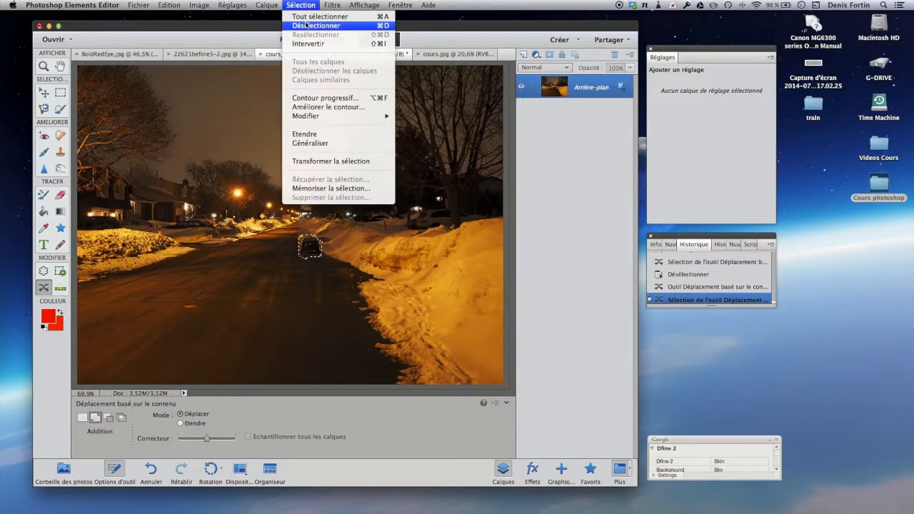
{"action": "left_click", "coordinate": [307, 24]}
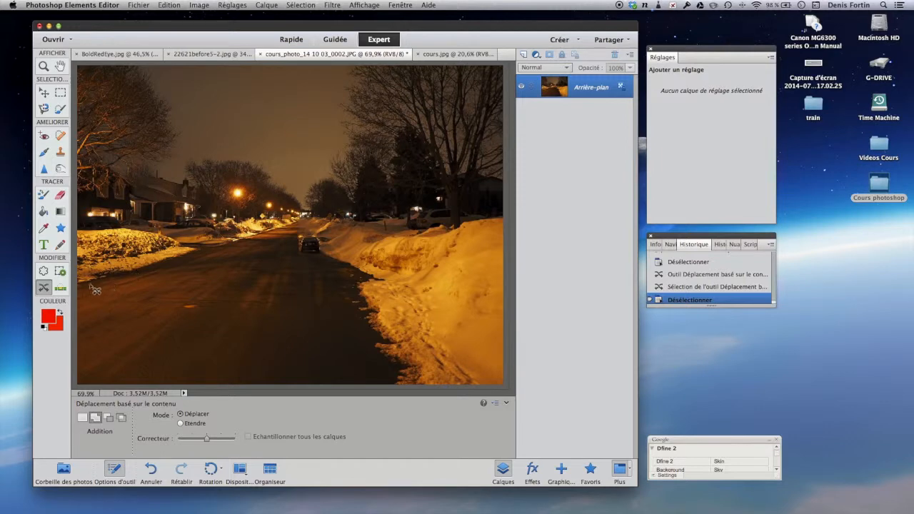
Straighten cours.jpg along the far shoreline right of the pier with the Straighten tool in Supprimer l'arrière-plan mode
{"action": "left_click", "coordinate": [61, 288]}
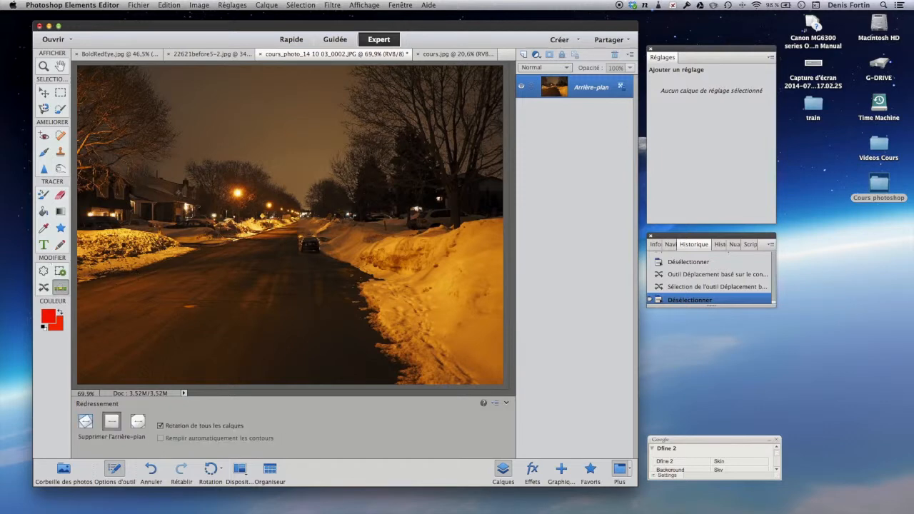
{"action": "left_click", "coordinate": [468, 55]}
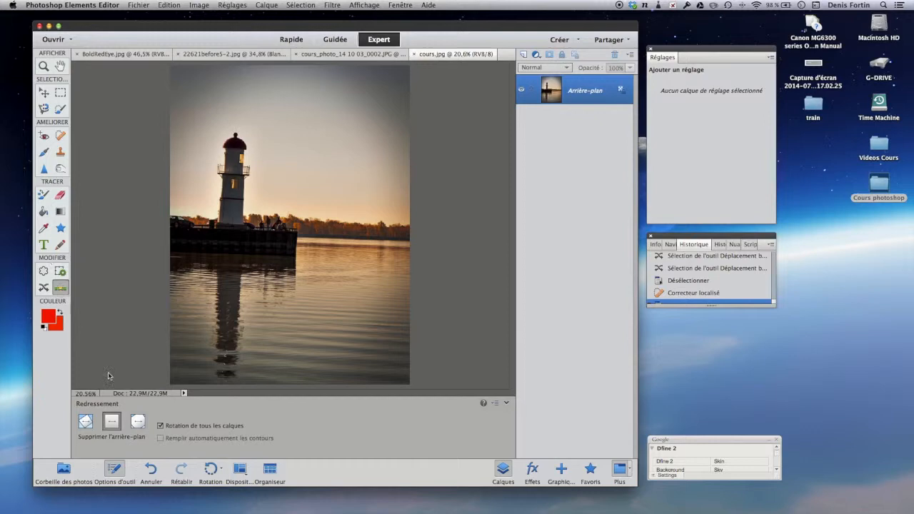
{"action": "left_click", "coordinate": [84, 422]}
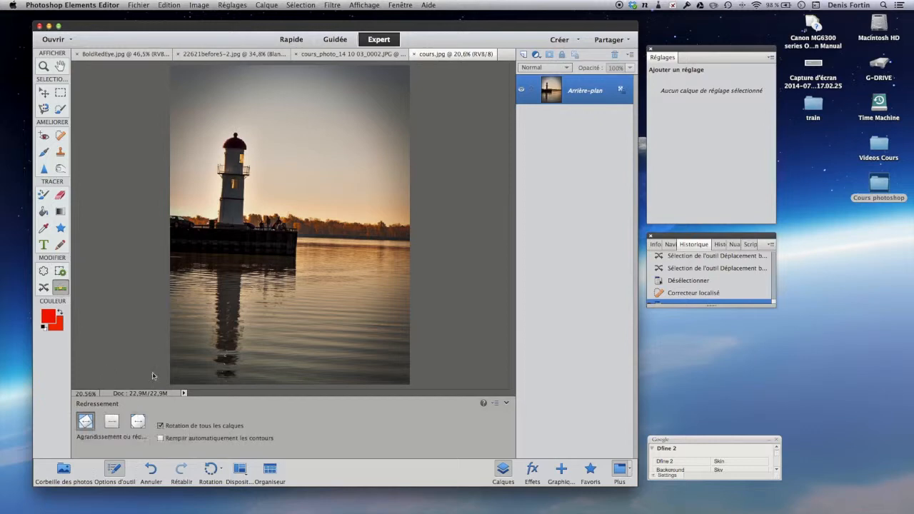
{"action": "left_click", "coordinate": [160, 438]}
{"action": "left_click", "coordinate": [110, 423]}
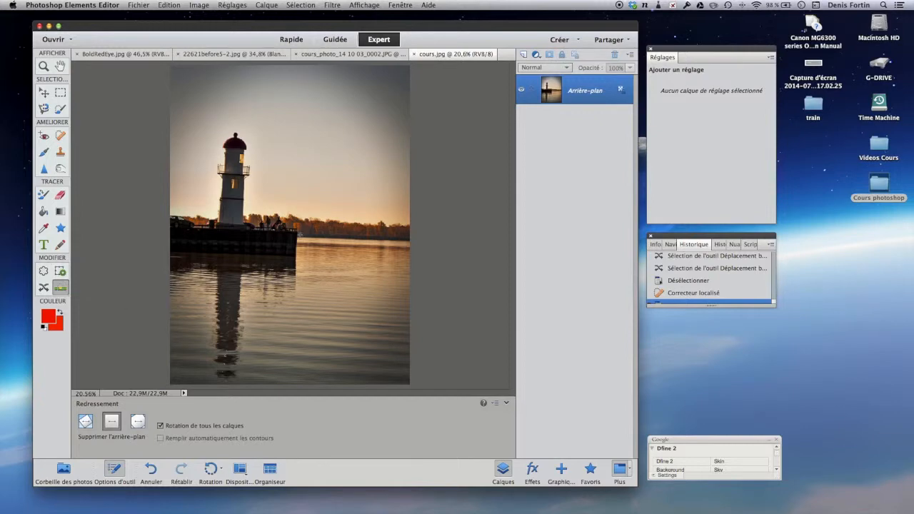
{"action": "left_click_drag", "start_coordinate": [297, 234], "coordinate": [412, 240]}
{"action": "left_click_drag", "start_coordinate": [412, 240], "coordinate": [412, 242]}
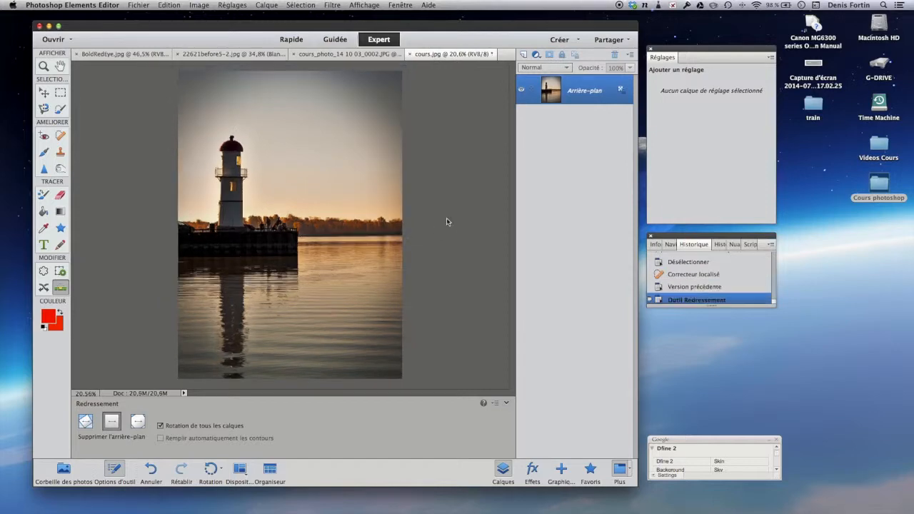